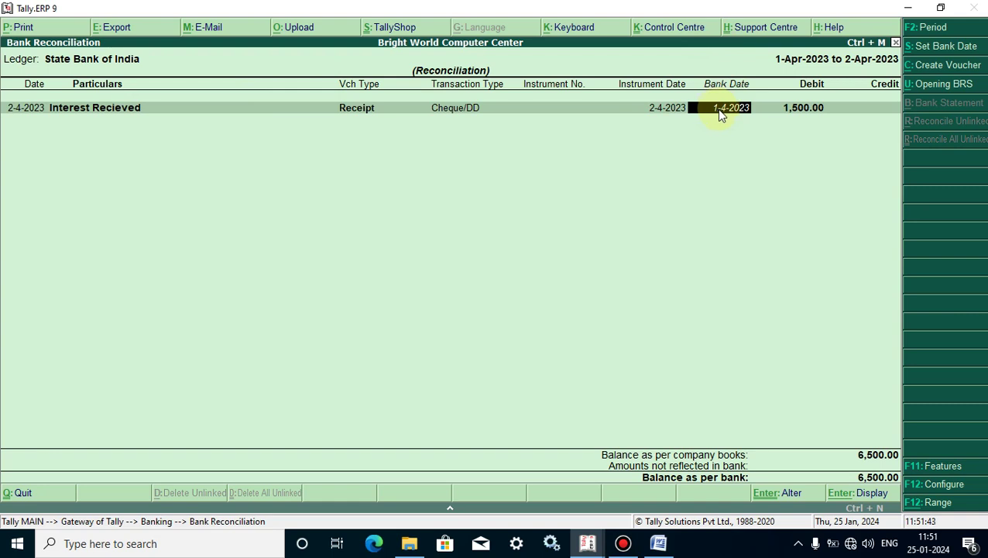
- Try to set the bank date of the interest receipt to 1-4-2023
{"action": "key", "text": "Return"}
{"action": "type", "text": "1.4"}
{"action": "key", "text": "Return"}
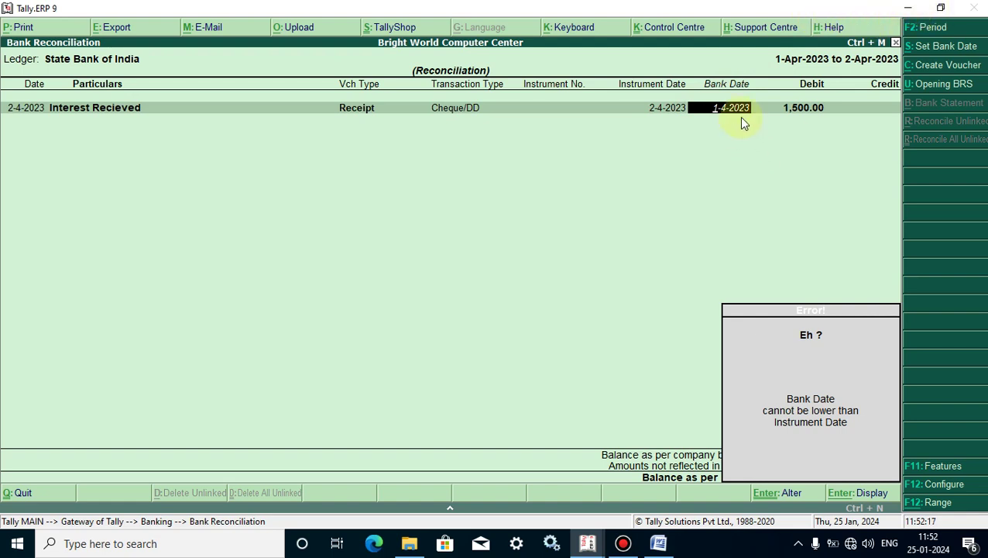
{"action": "left_click", "coordinate": [907, 14]}
{"action": "right_click", "coordinate": [484, 88]}
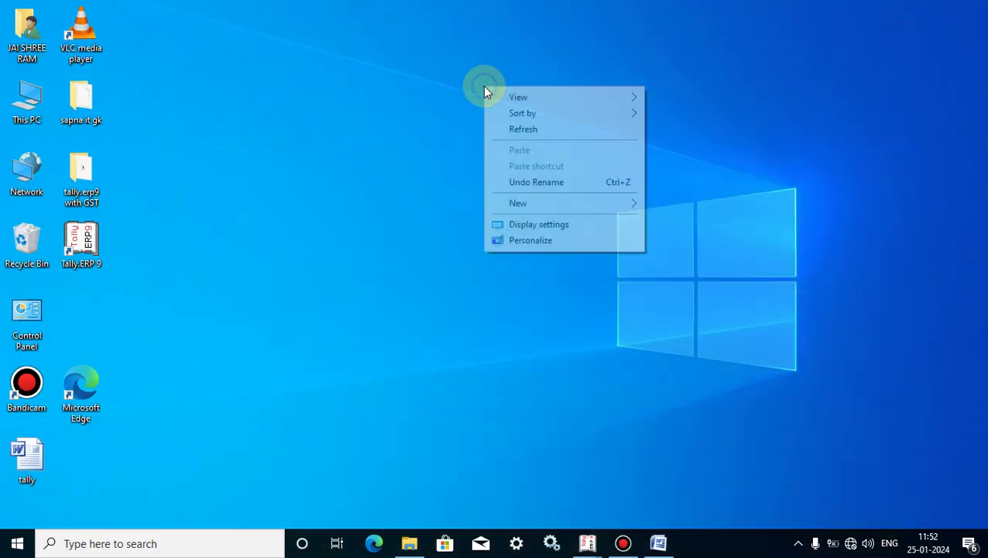
{"action": "left_click", "coordinate": [528, 130]}
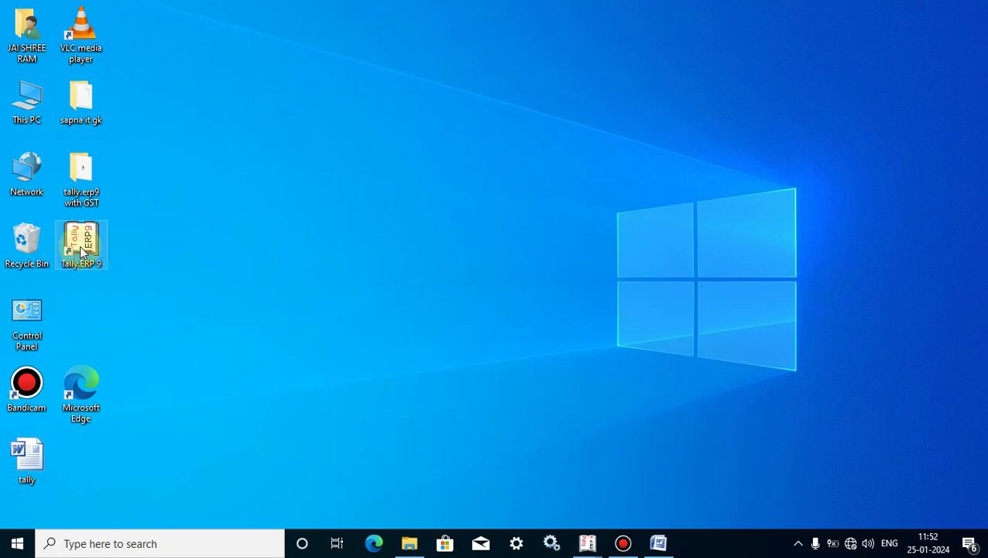
{"action": "left_click", "coordinate": [298, 266]}
- Switch back to Tally.ERP 9 and open the bank reconciliation of the State Bank of India ledger
{"action": "left_click", "coordinate": [587, 542]}
{"action": "left_click", "coordinate": [529, 472]}
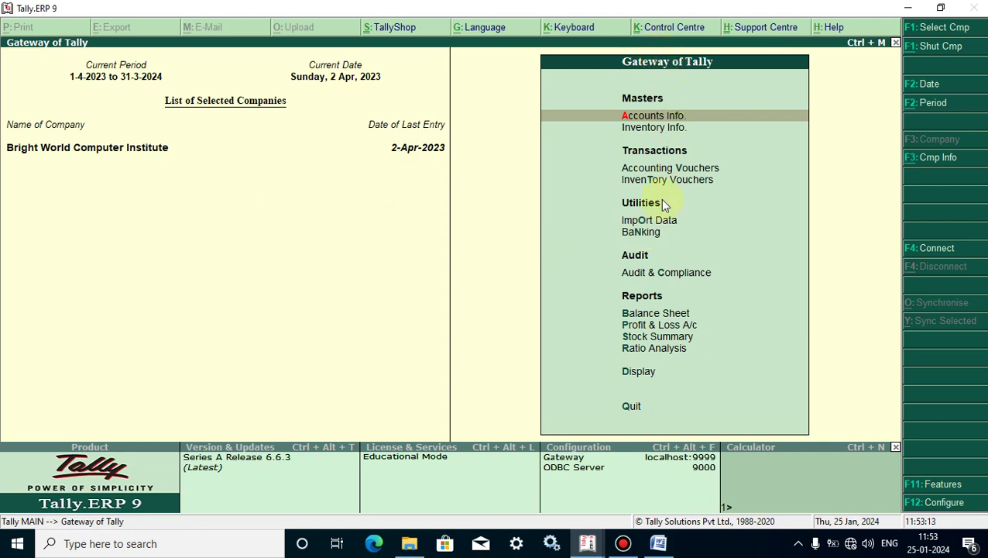
{"action": "left_click", "coordinate": [647, 232]}
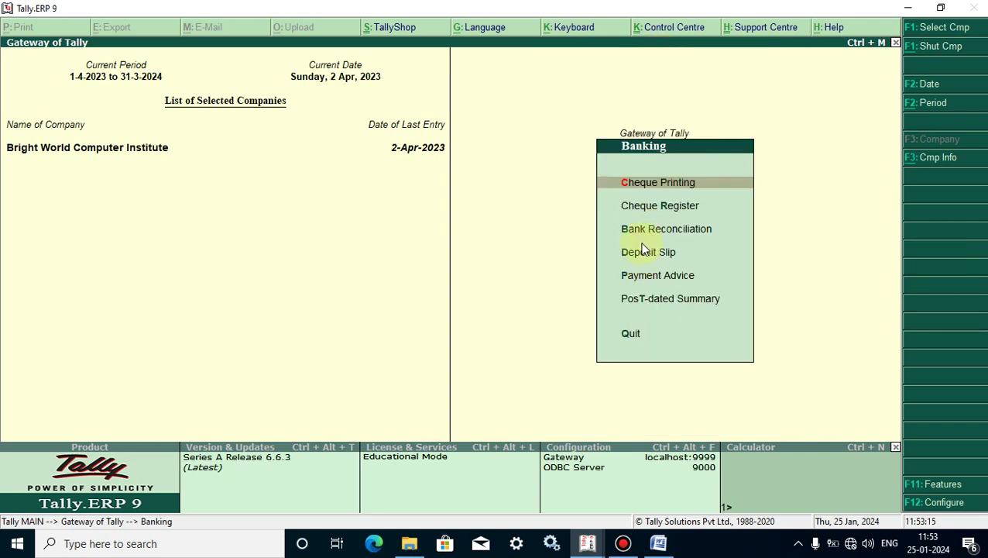
{"action": "left_click", "coordinate": [644, 230]}
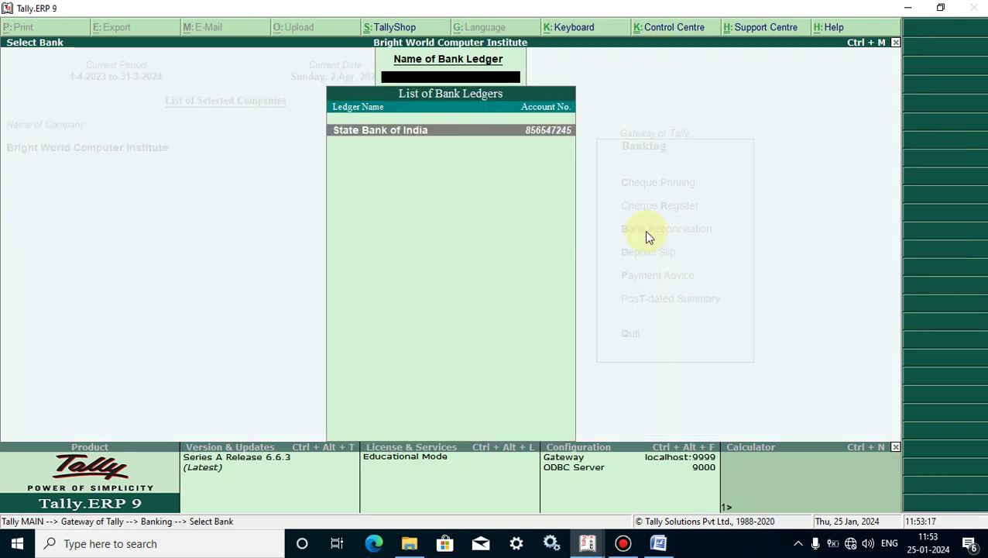
{"action": "left_click", "coordinate": [418, 131]}
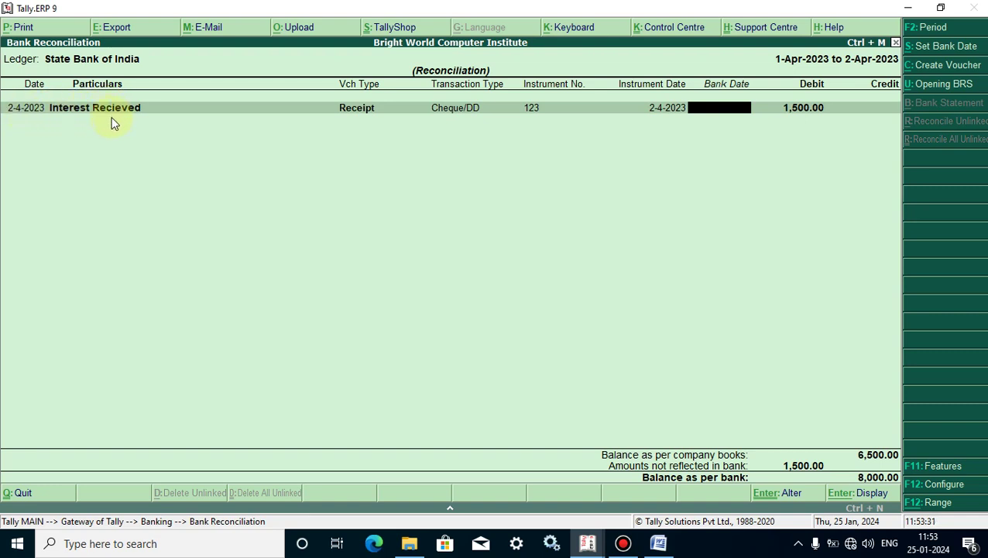
- Configure the bank reconciliation to show reconciled transactions also
{"action": "left_click", "coordinate": [936, 485]}
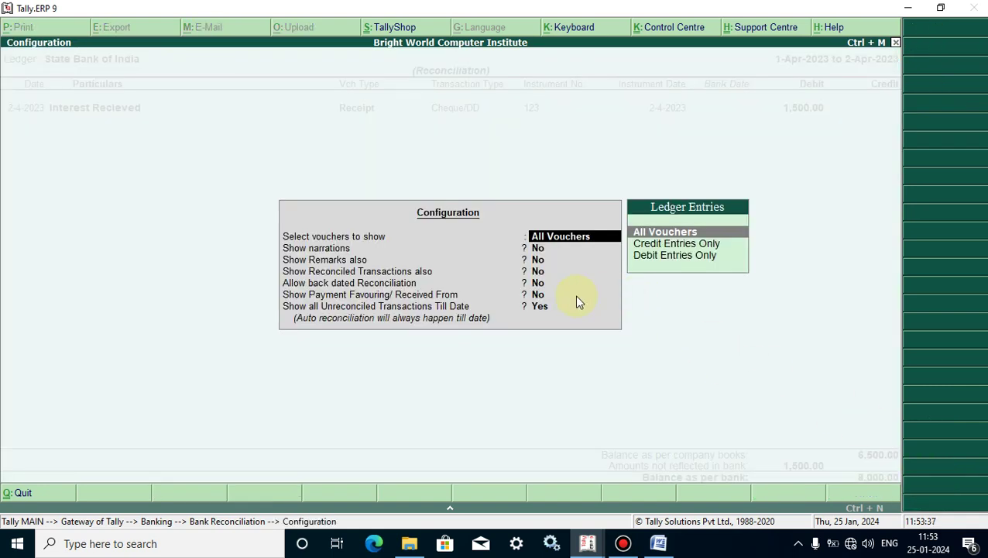
{"action": "key", "text": "Return"}
{"action": "key", "text": "Return"}
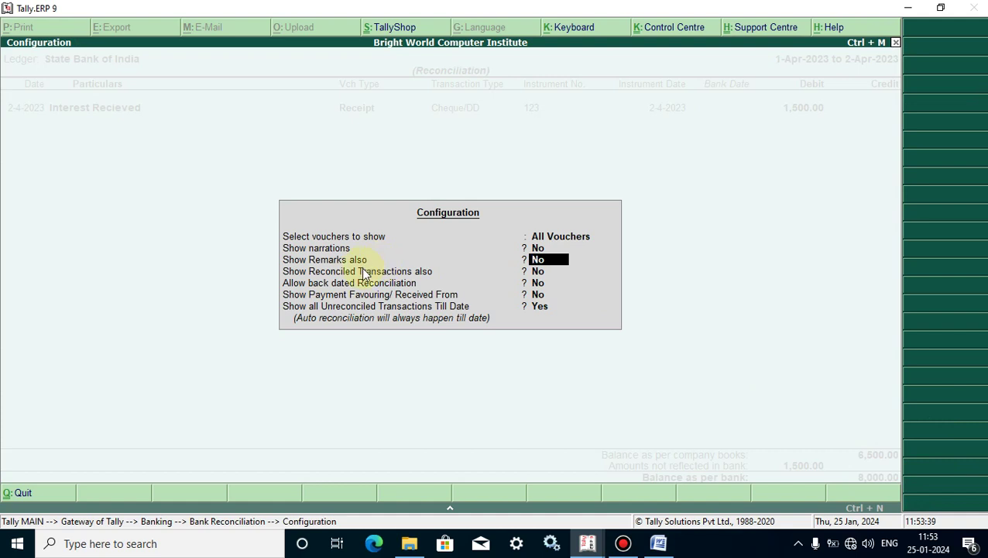
{"action": "key", "text": "Return"}
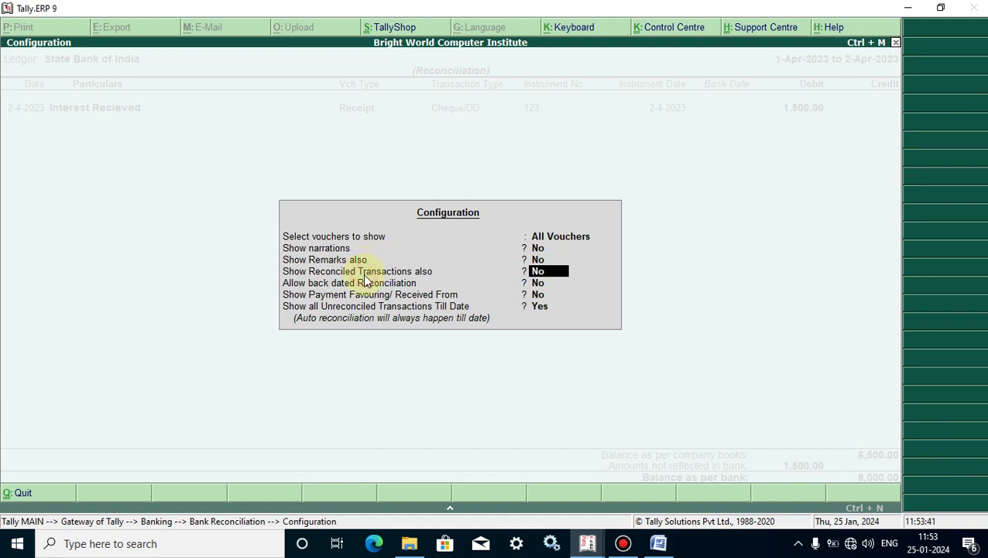
{"action": "type", "text": "y"}
{"action": "key", "text": "Return"}
{"action": "key", "text": "Return"}
{"action": "key", "text": "Return"}
{"action": "key", "text": "Return"}
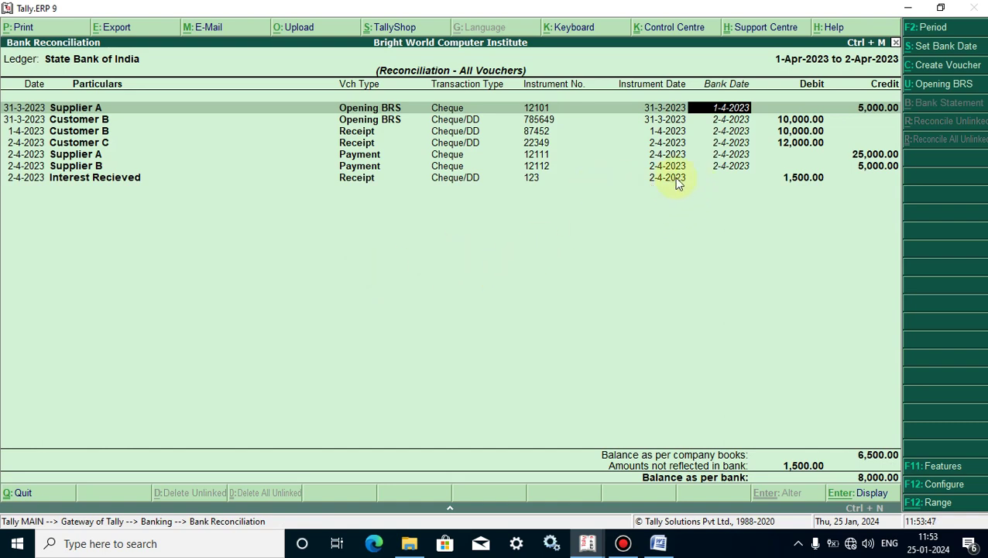
- Set the bank date of the interest receipt to 2-4-2023 and accept the reconciliation
{"action": "left_click", "coordinate": [736, 183]}
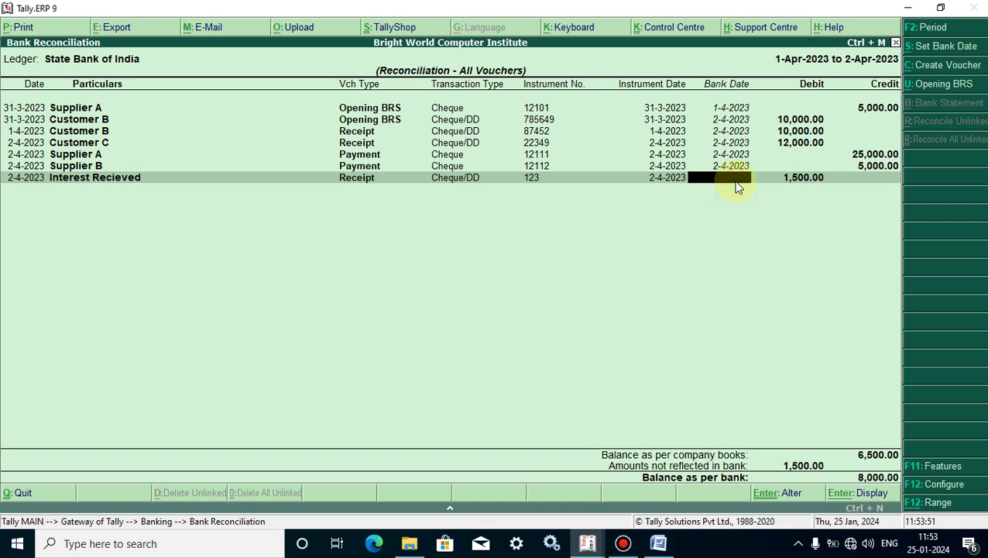
{"action": "type", "text": "2-4"}
{"action": "key", "text": "Return"}
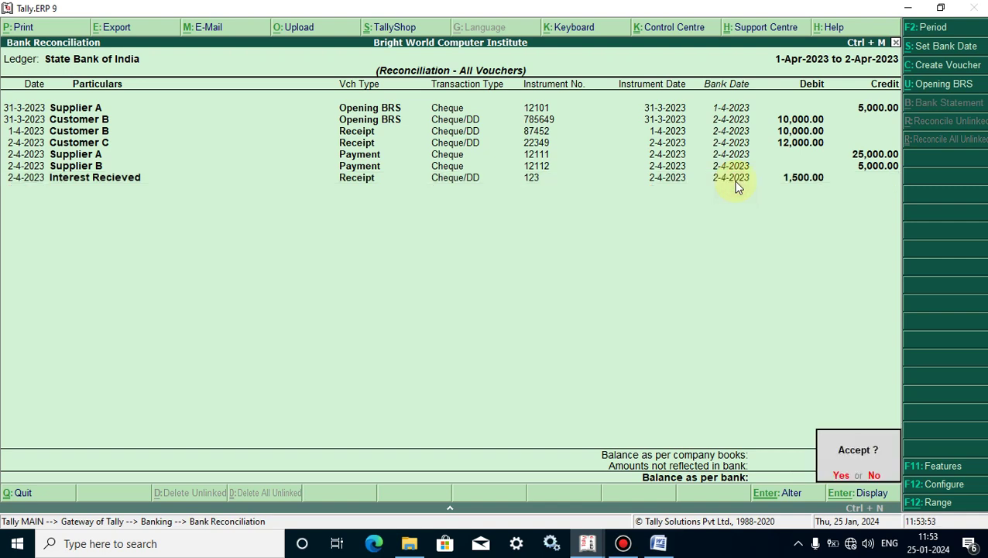
{"action": "key", "text": "y"}
{"action": "key", "text": "Return"}
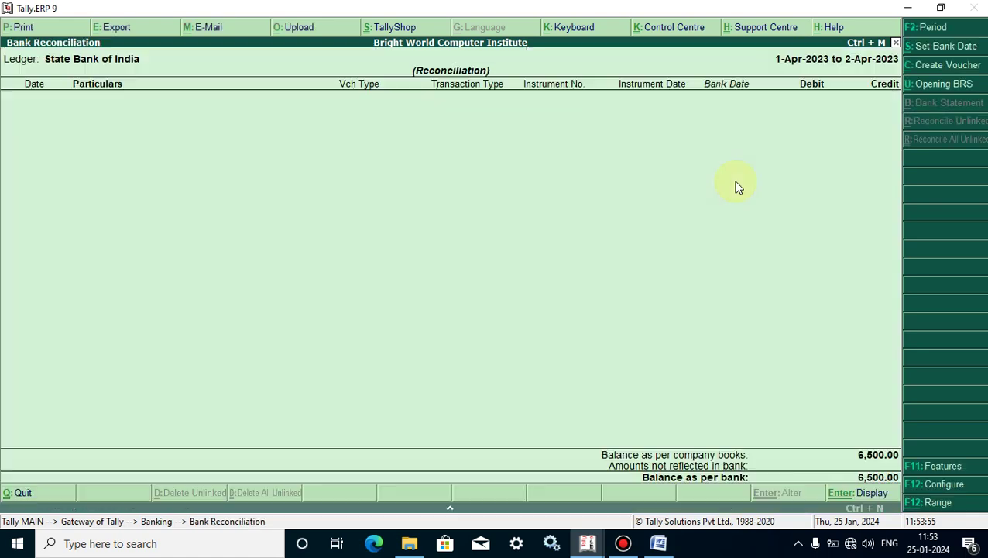
- Set Show Reconciled Transactions also to Yes again in the reconciliation configuration
{"action": "left_click", "coordinate": [943, 485]}
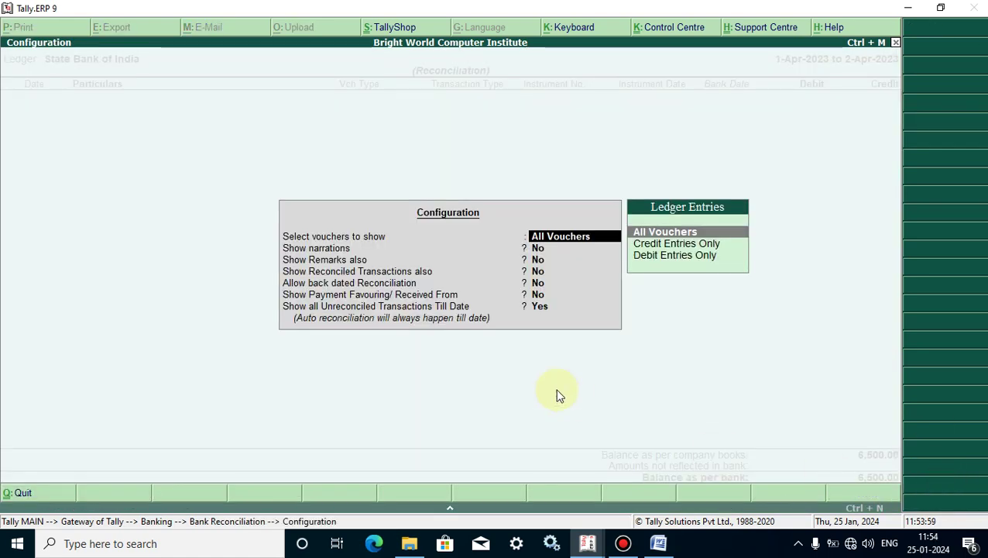
{"action": "key", "text": "Return"}
{"action": "key", "text": "Return"}
{"action": "key", "text": "Return"}
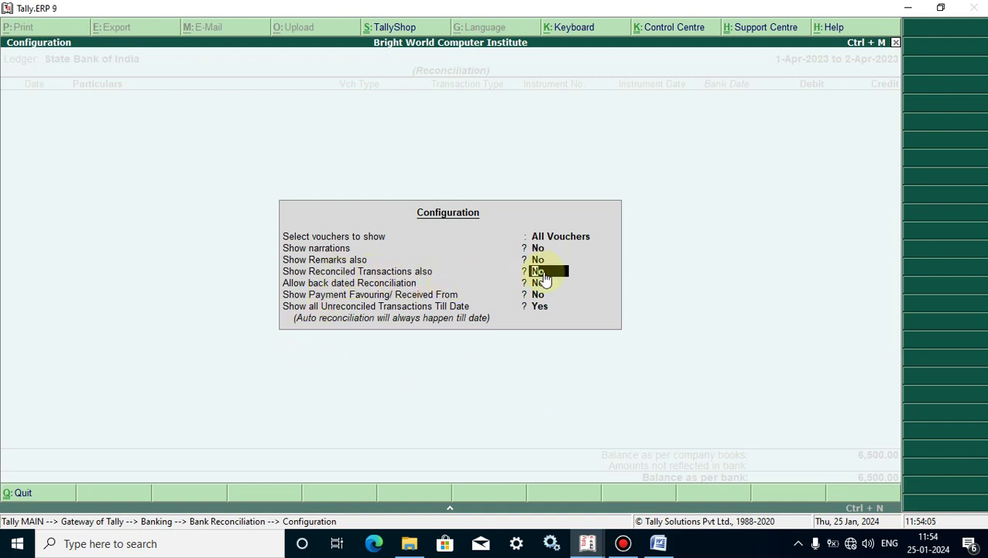
{"action": "type", "text": "y"}
{"action": "key", "text": "Return"}
{"action": "key", "text": "Return"}
{"action": "key", "text": "Return"}
{"action": "key", "text": "Return"}
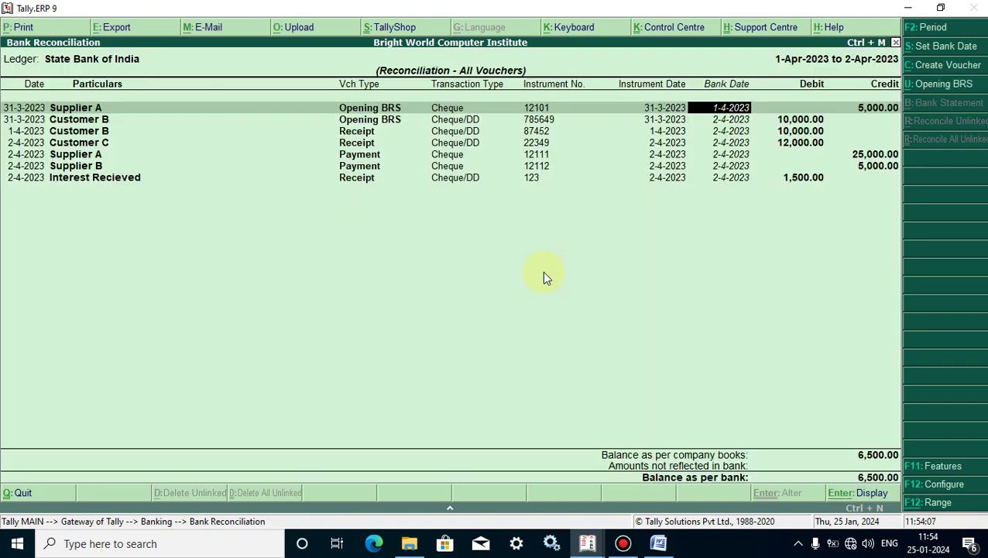
- Clear the bank date of the interest receipt and accept the reconciliation
{"action": "left_click", "coordinate": [732, 177]}
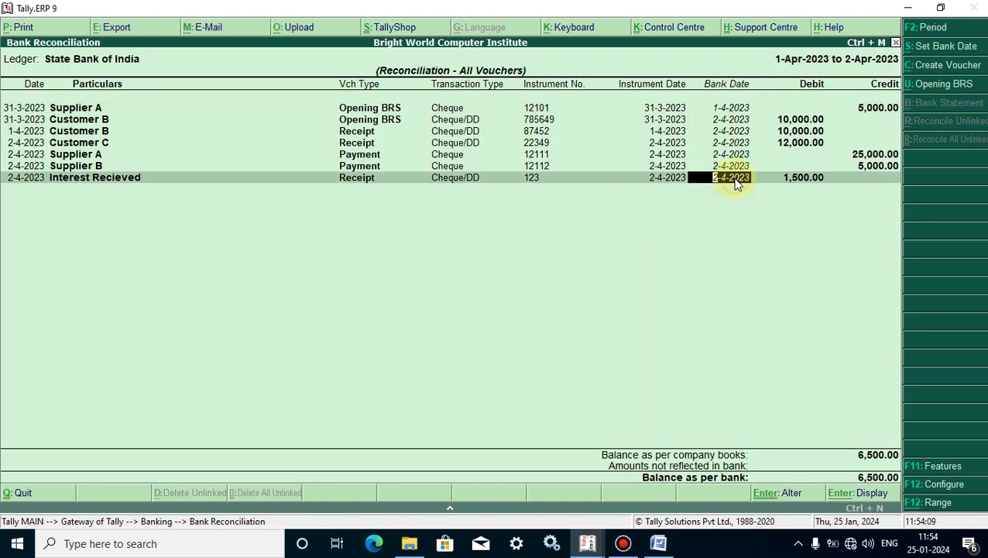
{"action": "key", "text": "BackSpace"}
{"action": "key", "text": "Return"}
{"action": "key", "text": "y"}
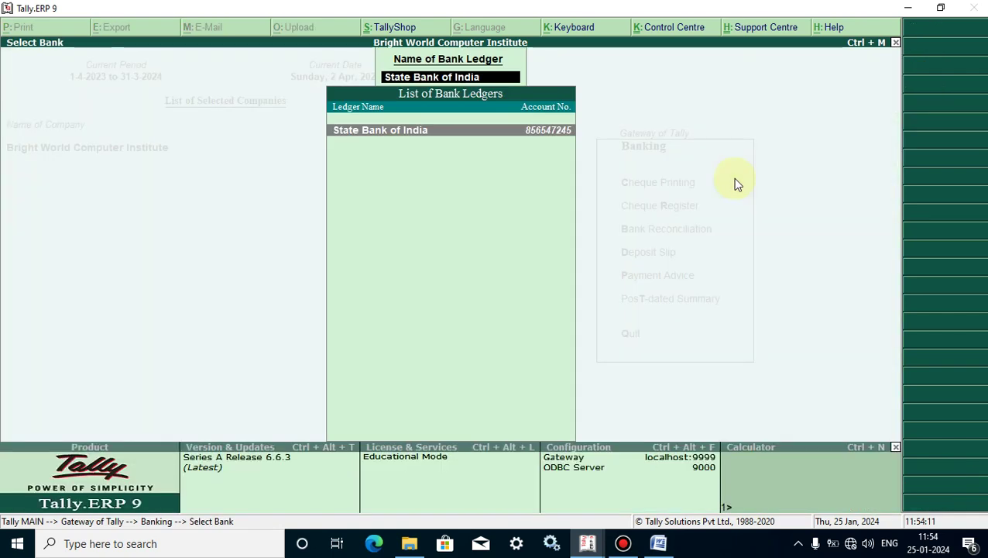
- Reopen the State Bank of India reconciliation and enter 1-4-2023 as the interest receipt's bank date
{"action": "key", "text": "Return"}
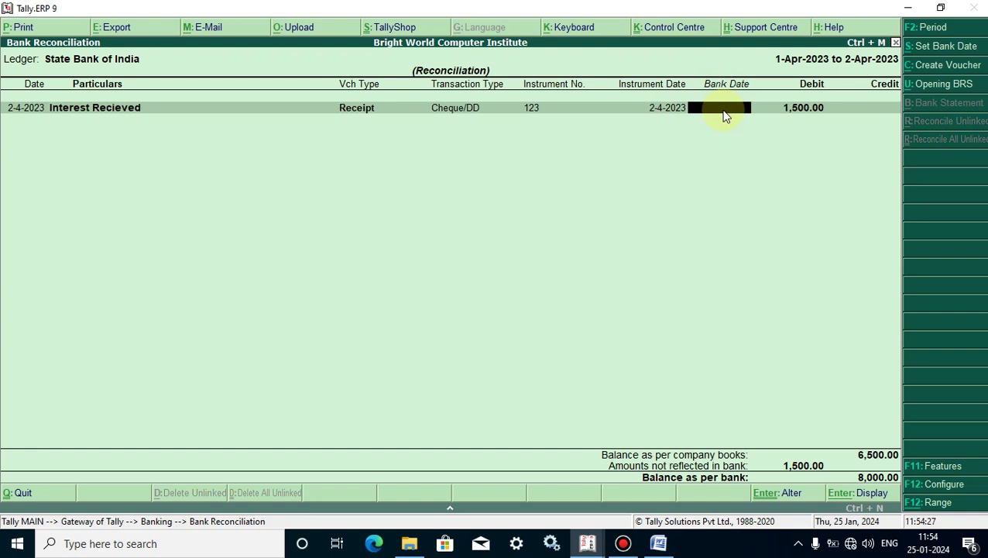
{"action": "type", "text": "1-4"}
{"action": "key", "text": "Return"}
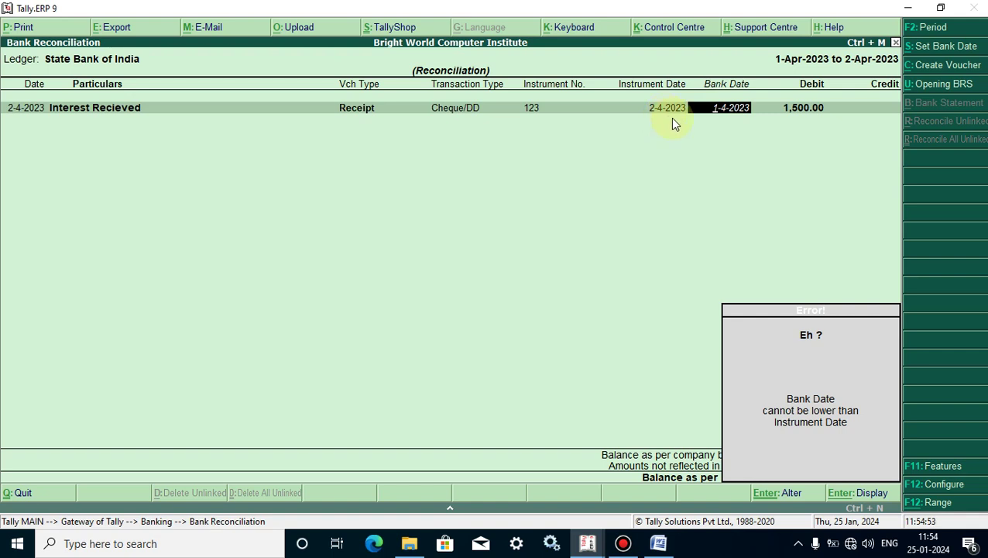
- Set Allow back dated Reconciliation to Yes in the reconciliation configuration
{"action": "left_click", "coordinate": [929, 484]}
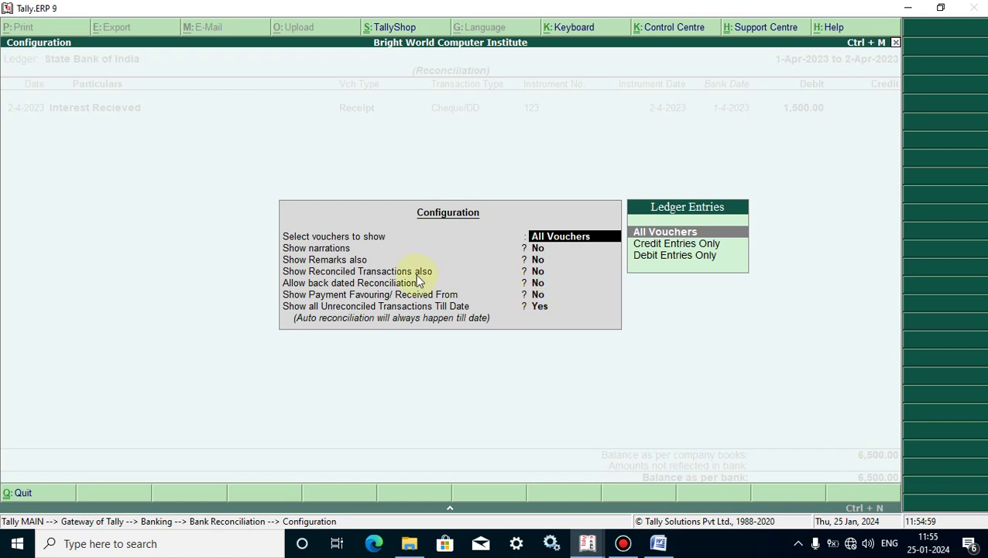
{"action": "key", "text": "Return"}
{"action": "left_click", "coordinate": [316, 284]}
{"action": "type", "text": "y"}
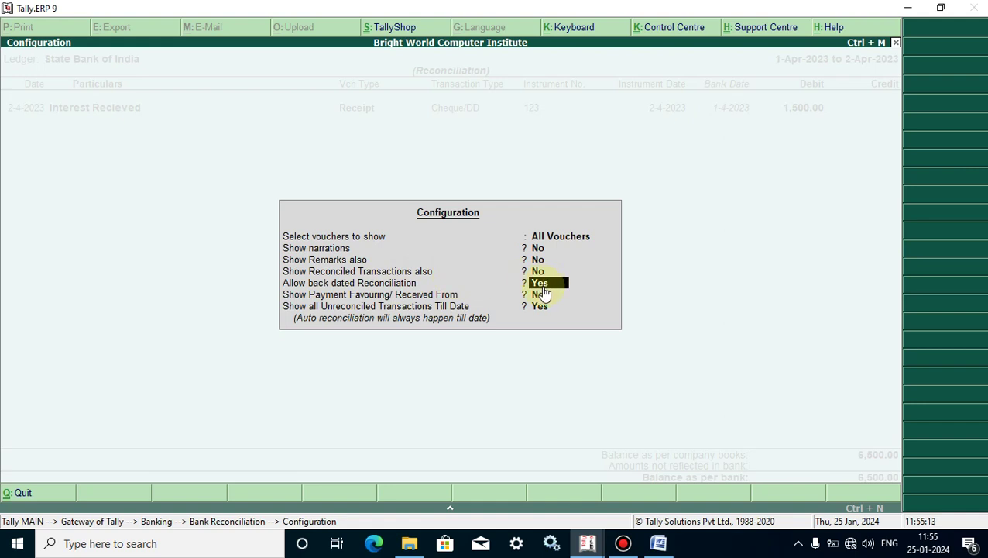
{"action": "key", "text": "Return"}
{"action": "key", "text": "Return"}
{"action": "key", "text": "Return"}
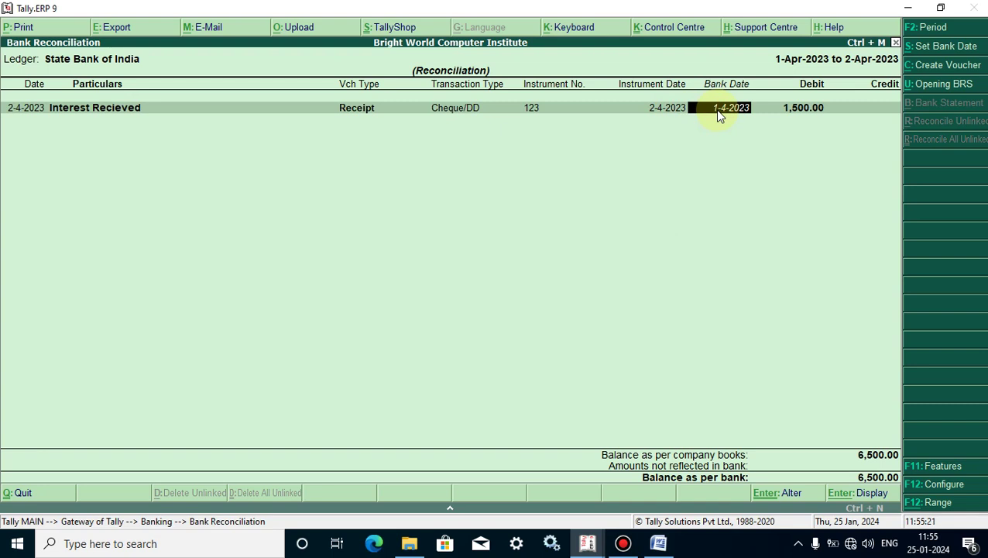
- Accept the interest receipt's back-dated bank date and reopen the State Bank of India reconciliation
{"action": "key", "text": "Return"}
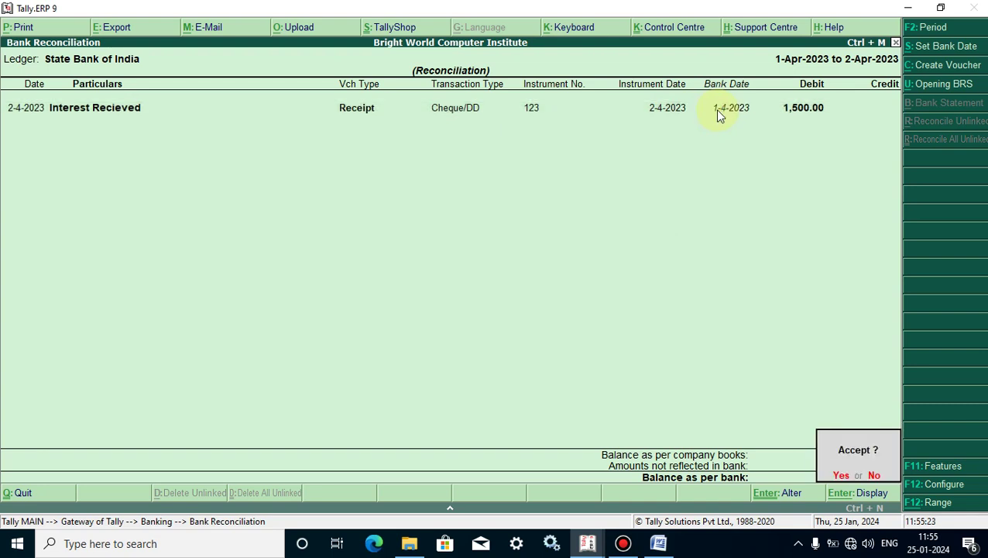
{"action": "key", "text": "Return"}
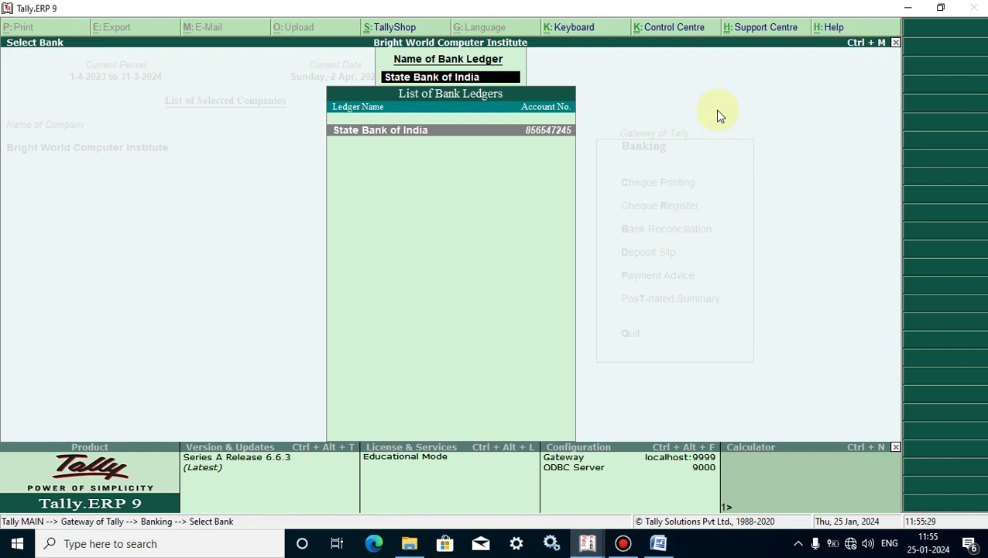
{"action": "key", "text": "Return"}
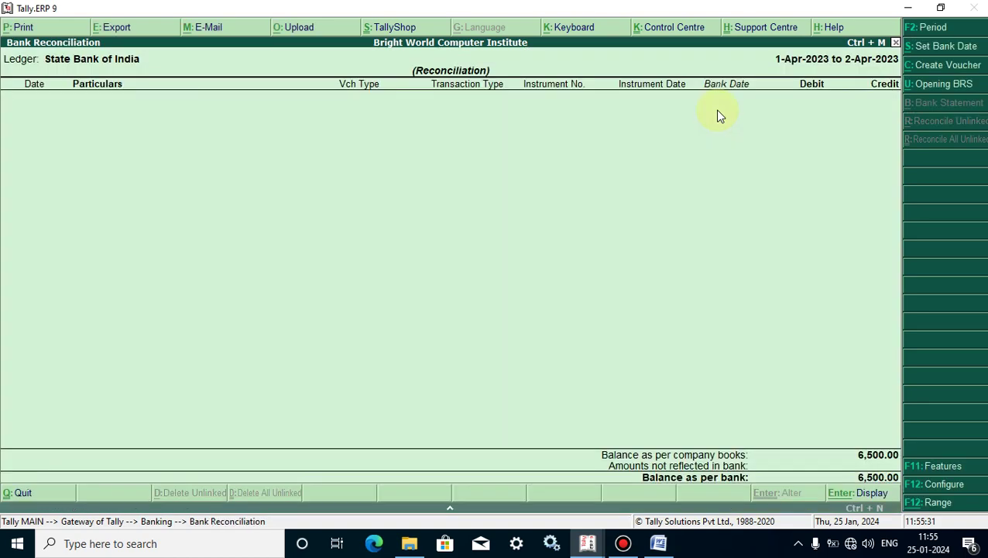